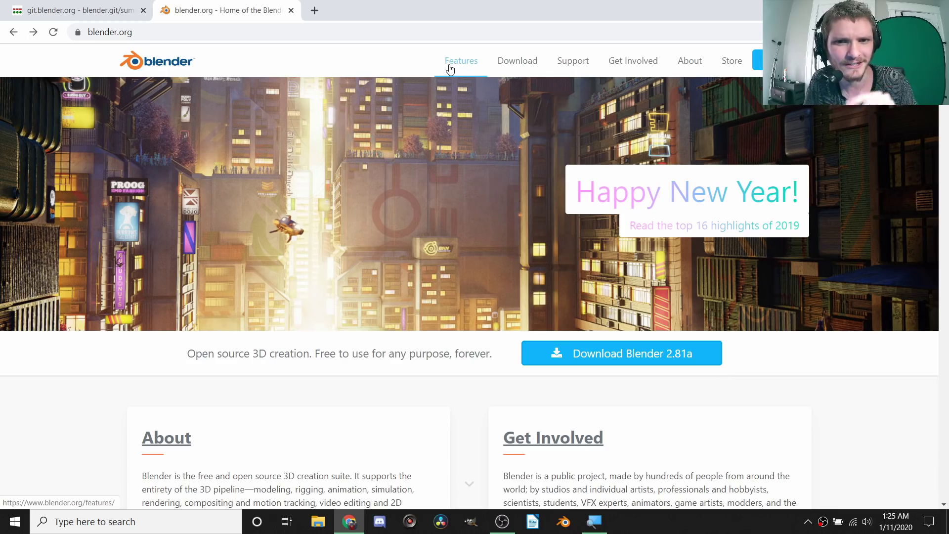
# Step: Review the Blender git repository summary, noting master is now alpha, then return to blender.org
pyautogui.click(87, 9)
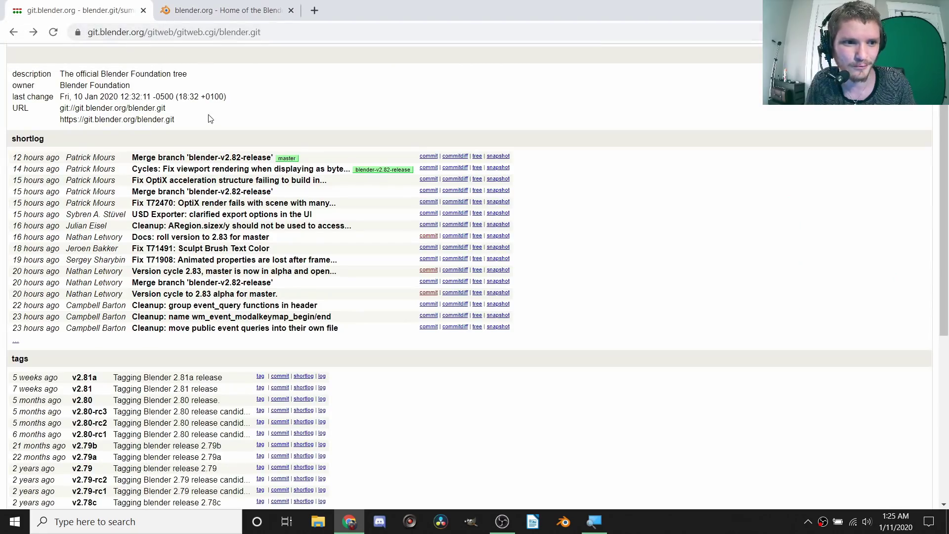
pyautogui.scroll(-6, 246, 115)
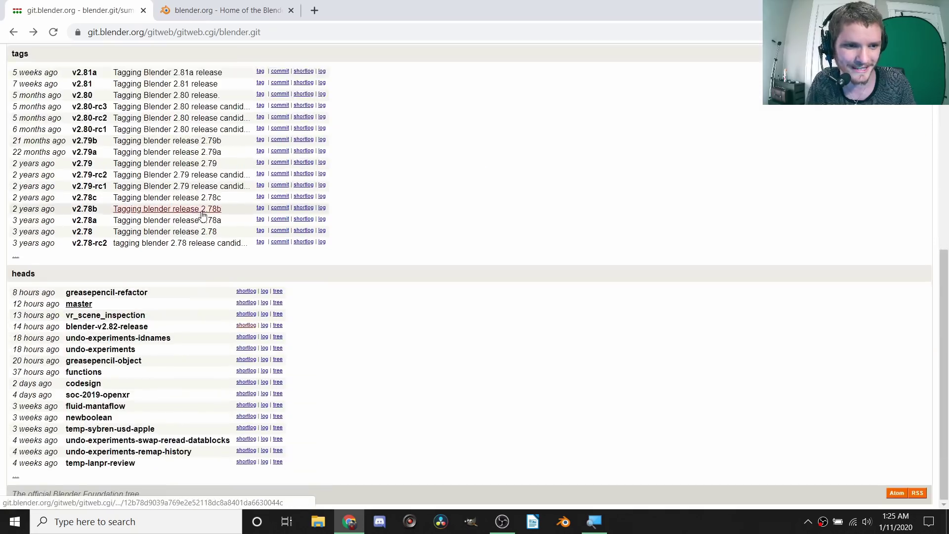
pyautogui.scroll(8, 211, 218)
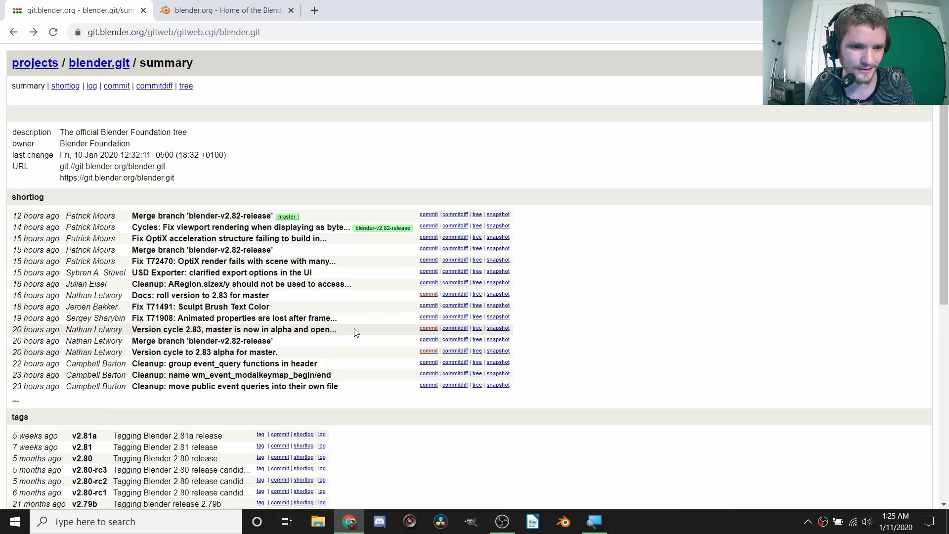
pyautogui.moveTo(354, 329); pyautogui.dragTo(196, 330)
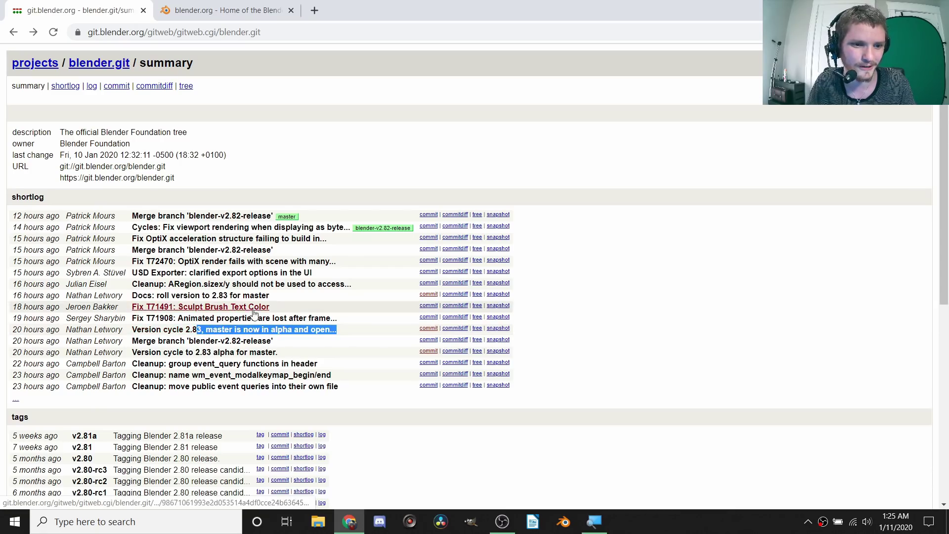
pyautogui.click(344, 304)
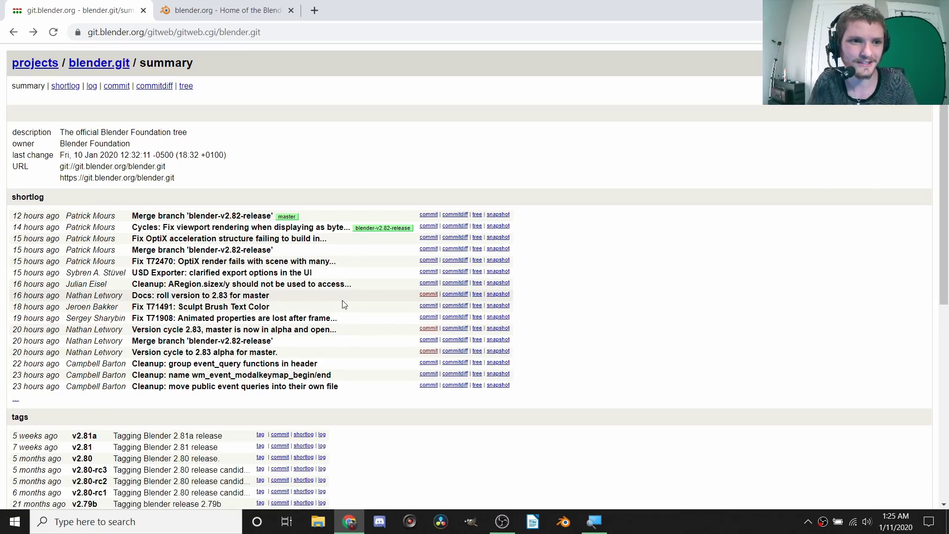
pyautogui.click(187, 4)
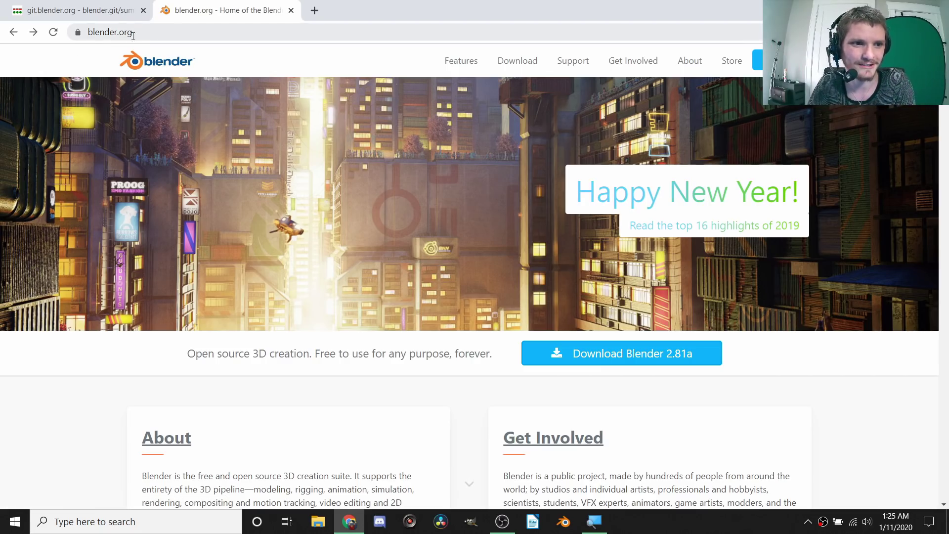
# Step: From the experimental daily builds page, save the Windows Blender 2.83 Alpha zip to the Desktop
pyautogui.click(511, 66)
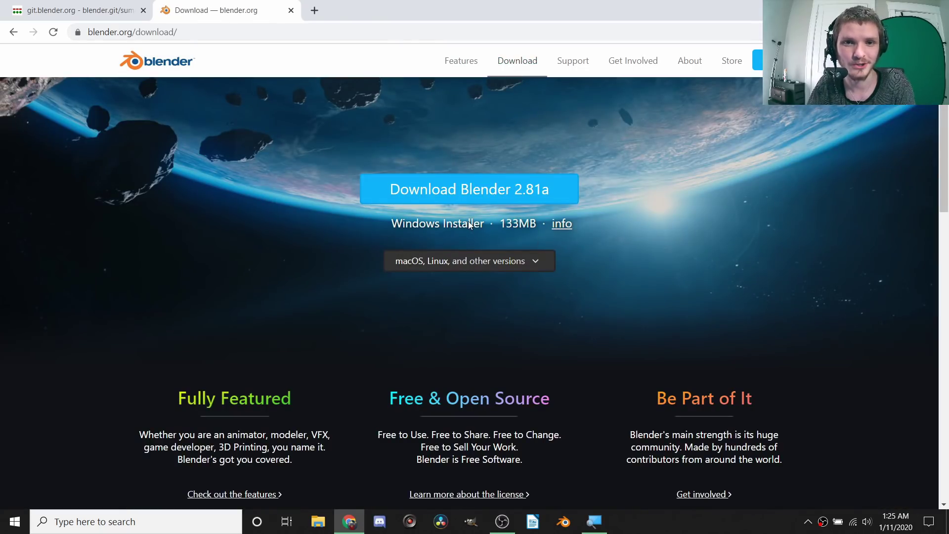
pyautogui.scroll(-15, 393, 209)
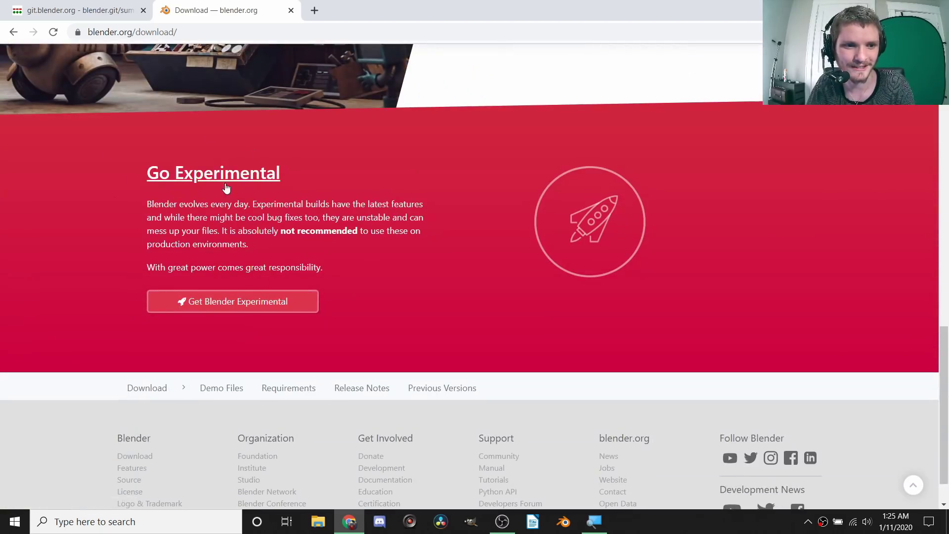
pyautogui.click(249, 303)
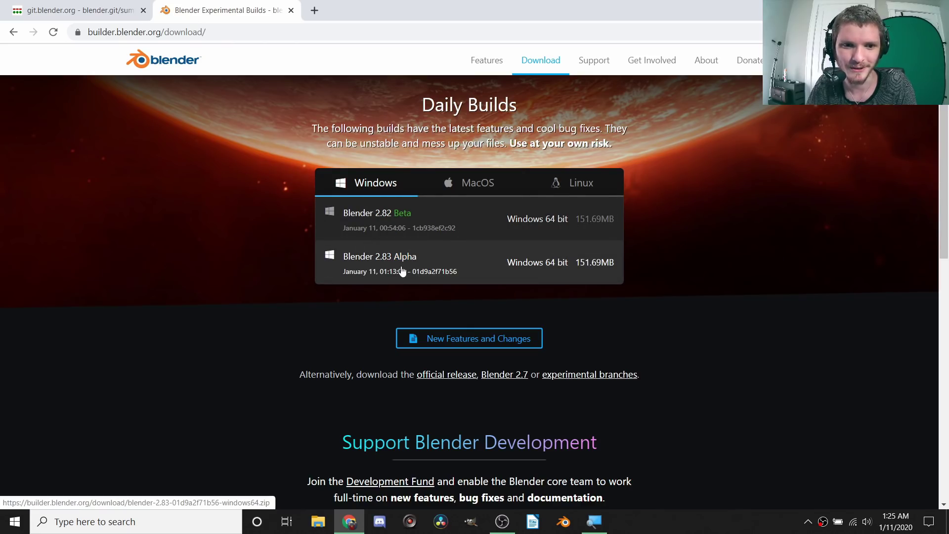
pyautogui.click(494, 191)
pyautogui.click(537, 196)
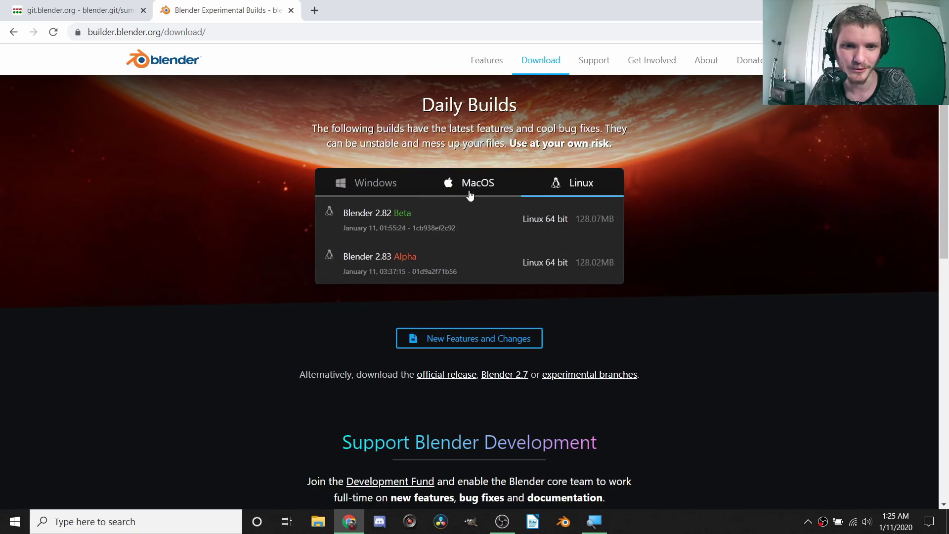
pyautogui.click(403, 193)
pyautogui.click(417, 267)
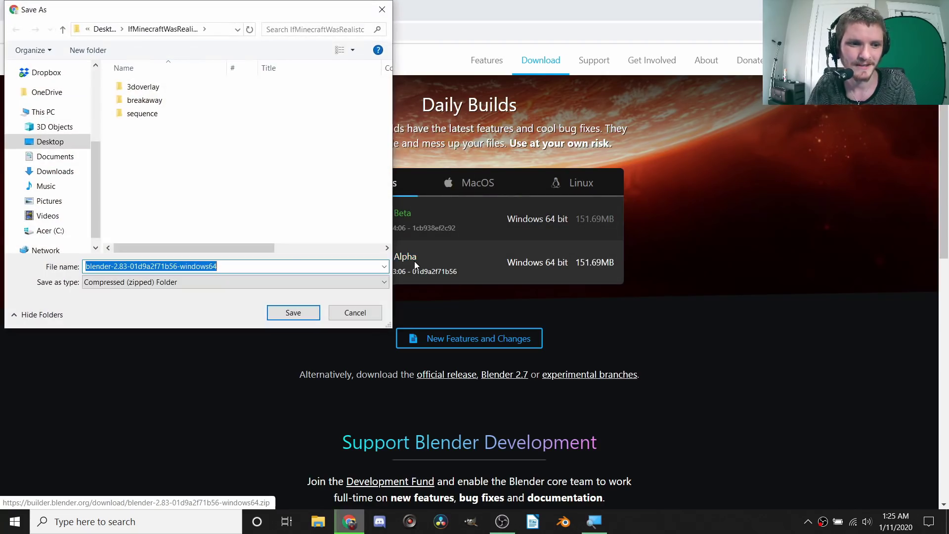
pyautogui.click(53, 141)
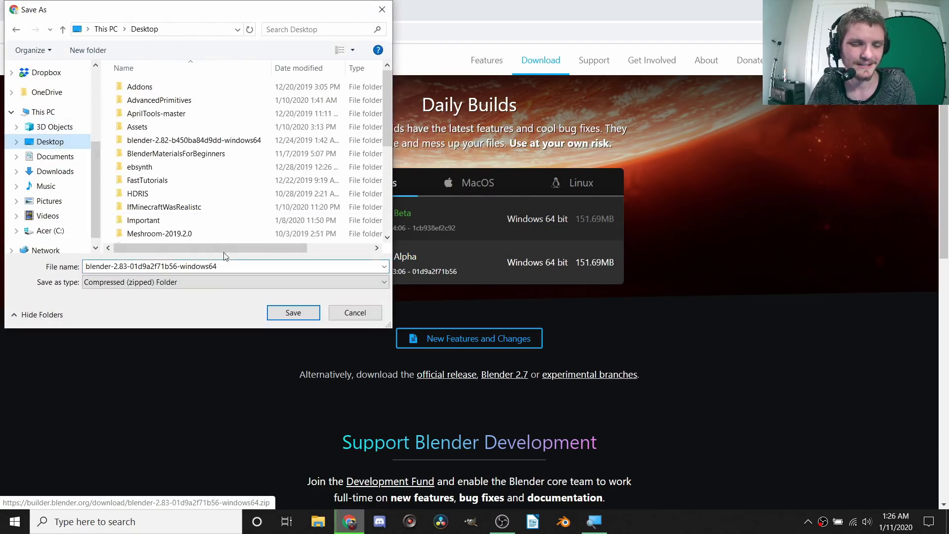
# Step: Confirm saving the Blender 2.83 Alpha zip to the Desktop and let it finish downloading
pyautogui.click(294, 312)
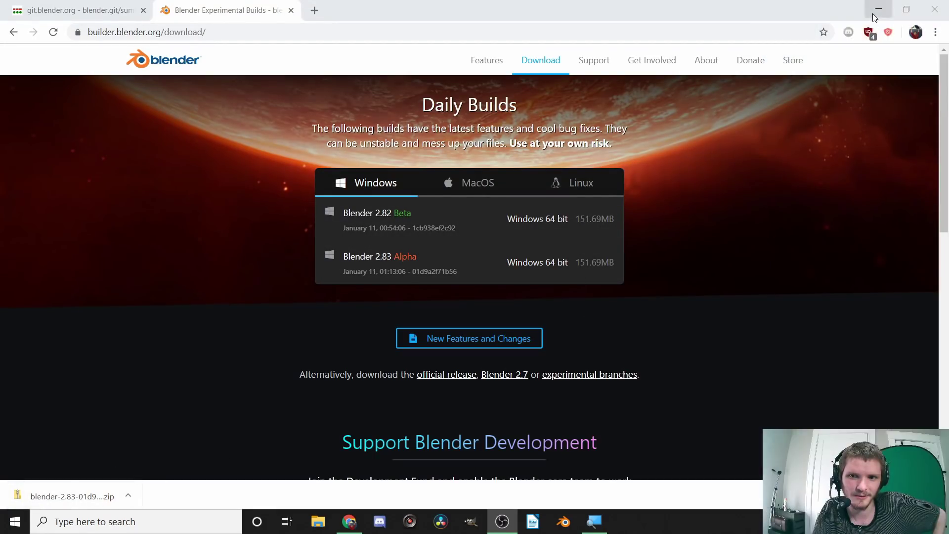
# Step: Open the downloaded zip and drag blender-2.83-01d9a2f71b56-windows64 onto the desktop
pyautogui.click(874, 15)
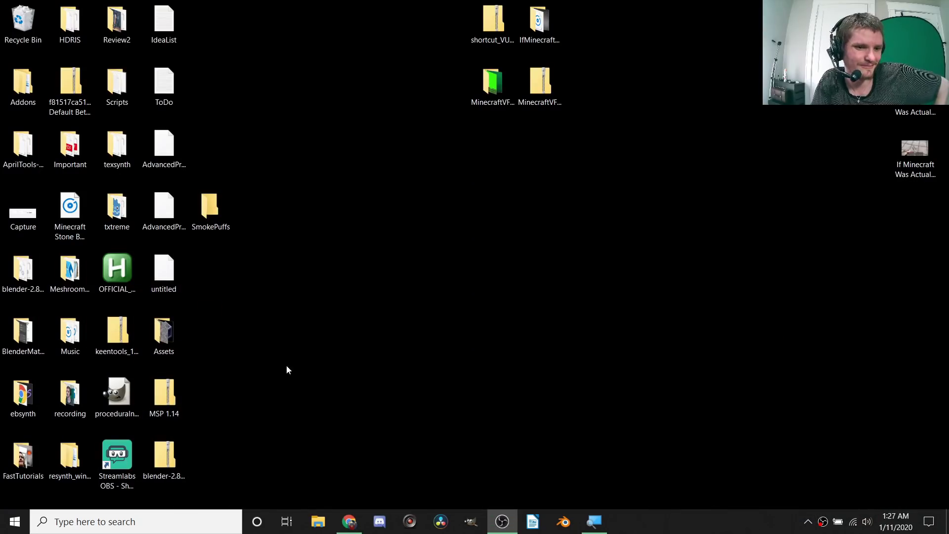
pyautogui.moveTo(164, 457); pyautogui.dragTo(447, 270)
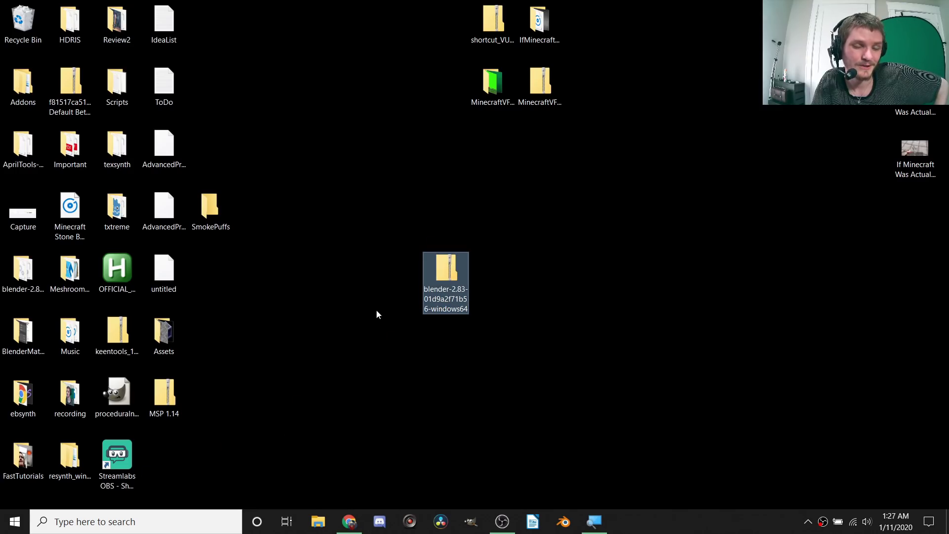
pyautogui.doubleClick(449, 262)
pyautogui.moveTo(305, 204); pyautogui.dragTo(798, 278)
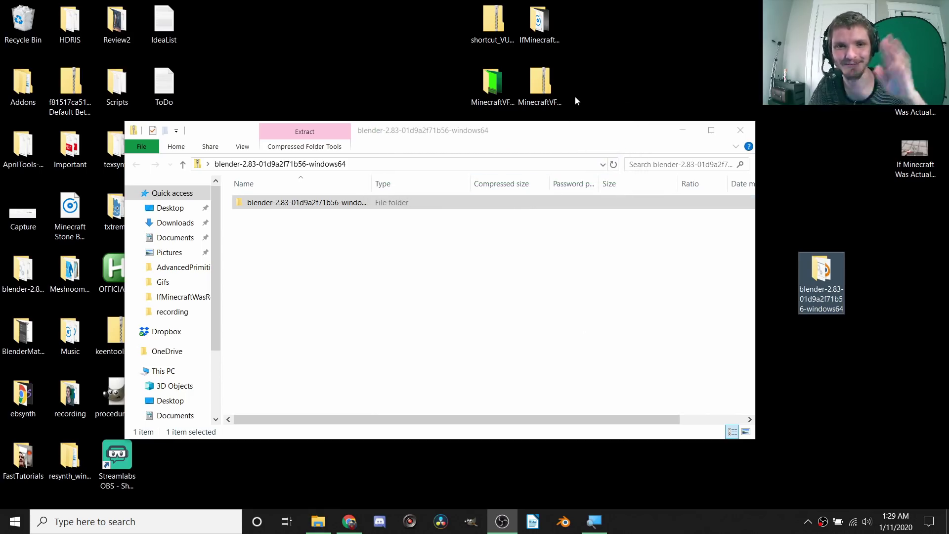
# Step: Close the zip window, open the extracted build folder, check its 2.83 subfolder, and select blender
pyautogui.click(737, 129)
pyautogui.moveTo(807, 296); pyautogui.dragTo(476, 293)
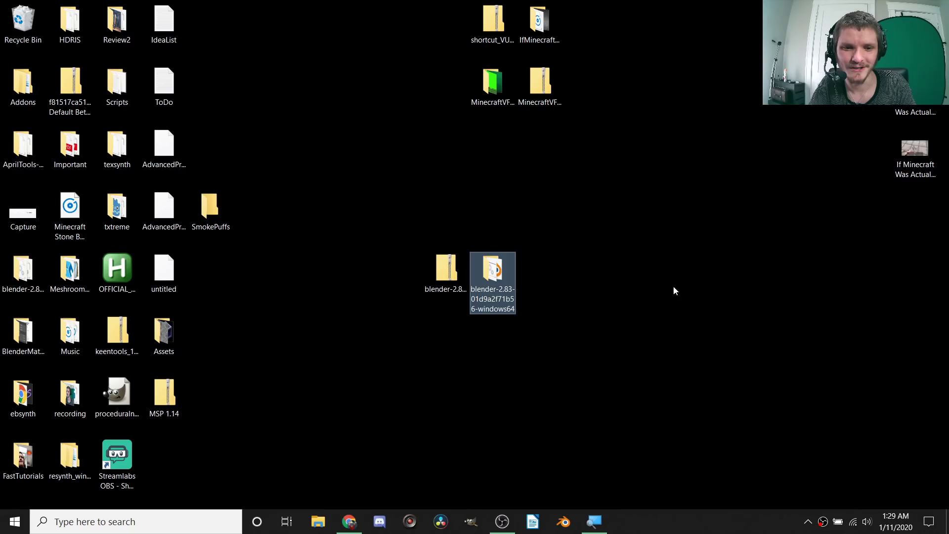
pyautogui.doubleClick(482, 271)
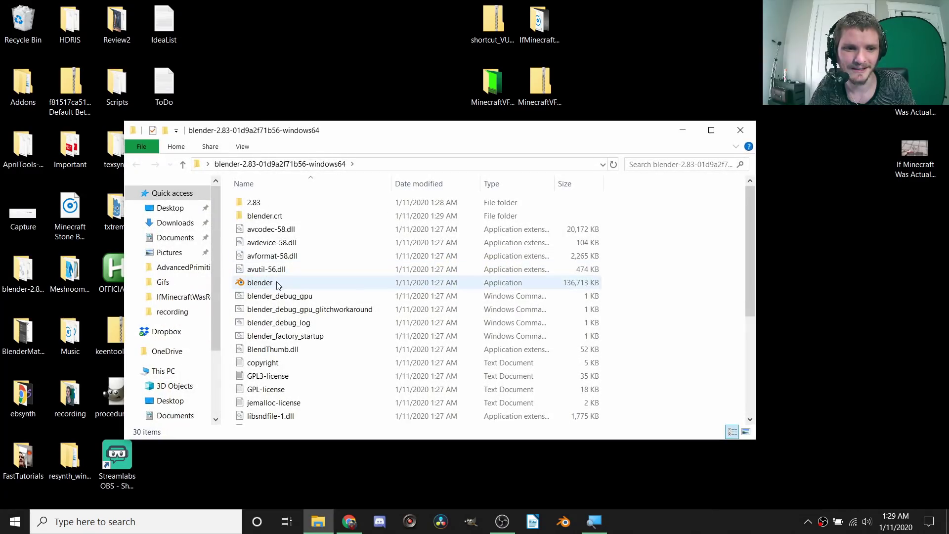
pyautogui.scroll(-5, 305, 228)
pyautogui.scroll(5, 305, 227)
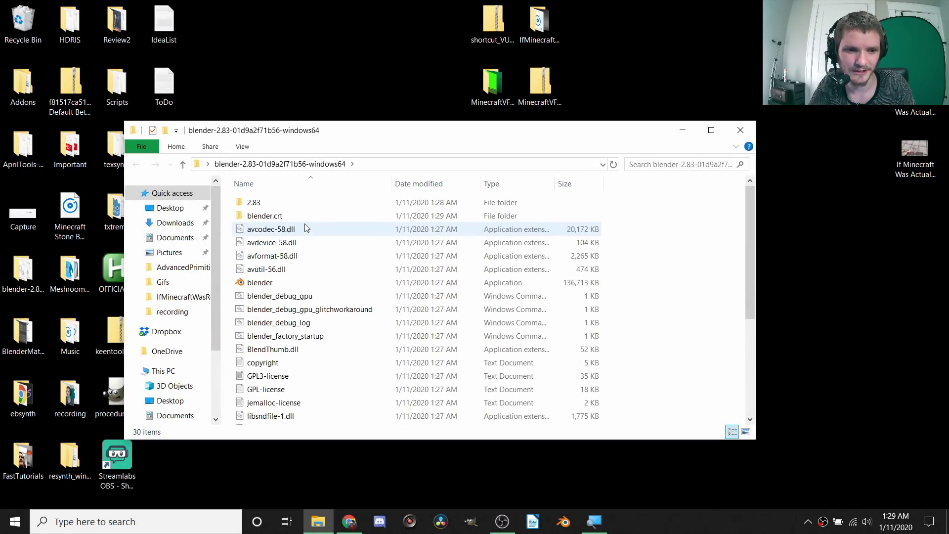
pyautogui.doubleClick(255, 202)
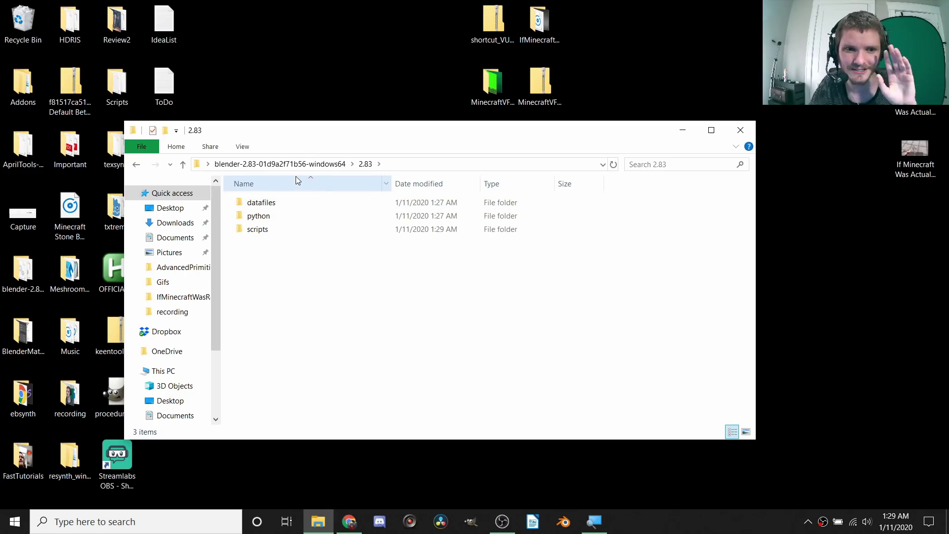
pyautogui.click(280, 164)
pyautogui.click(255, 282)
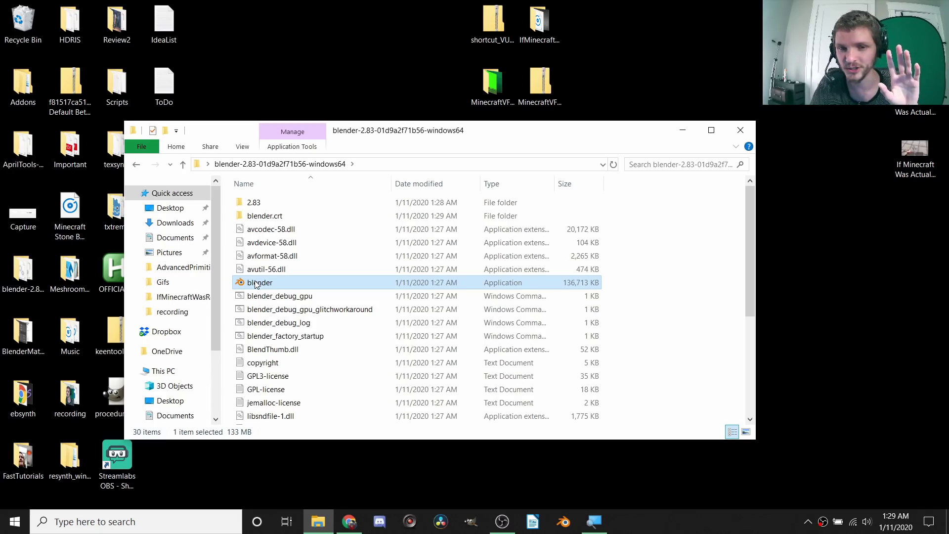
# Step: Launch blender.exe and allow it past the SmartScreen warning with More info and Run anyway
pyautogui.doubleClick(255, 282)
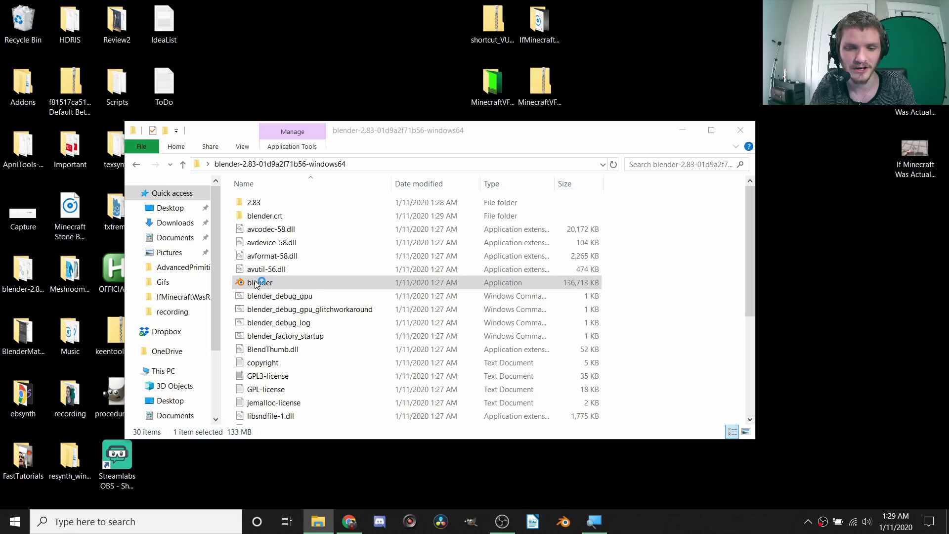
pyautogui.click(345, 171)
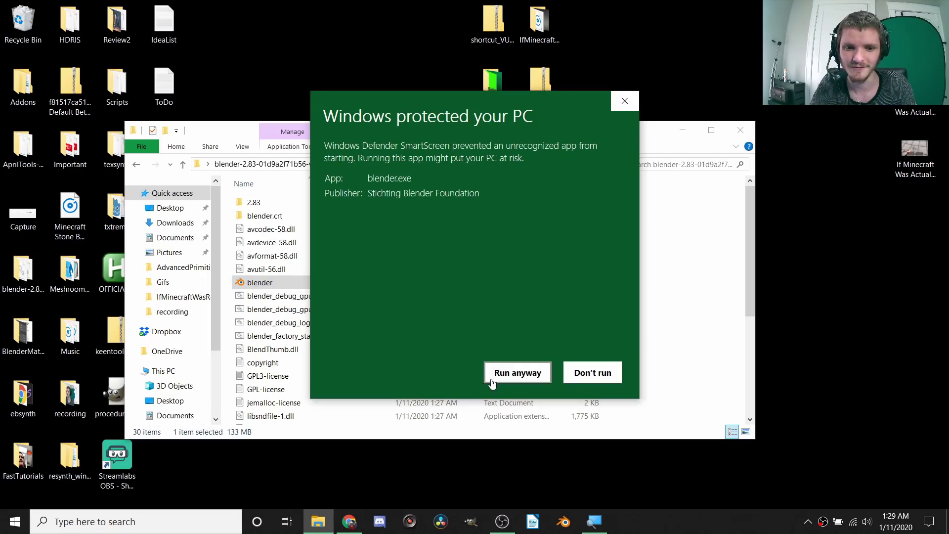
pyautogui.click(512, 373)
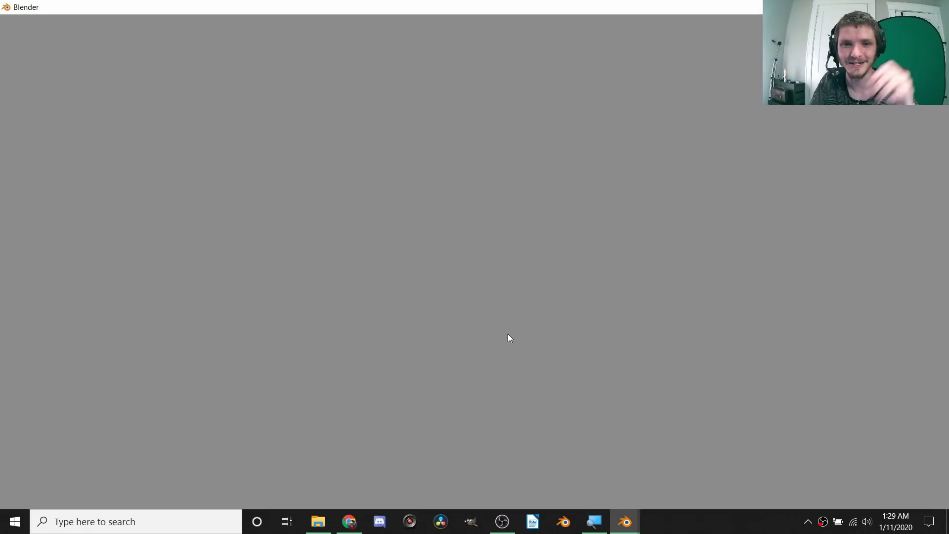